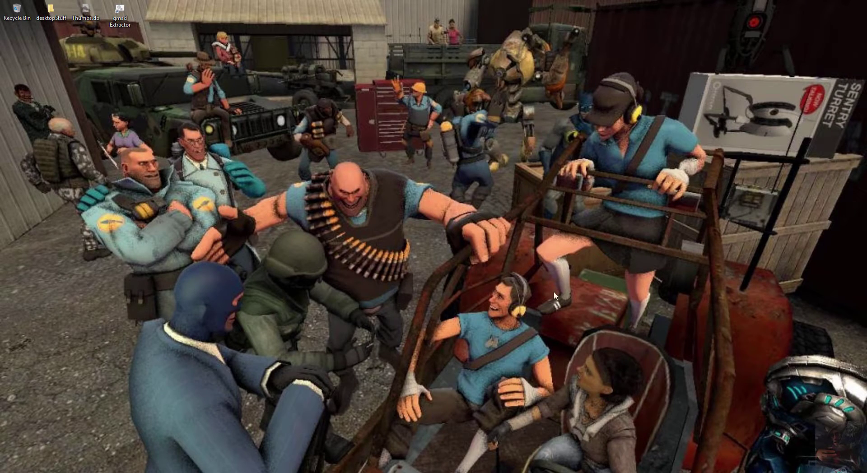
- Confirm the Hyperdimension Neptunia Picture Frames workshop item is subscribed, then return to Source Filmmaker
key(alt+Tab)
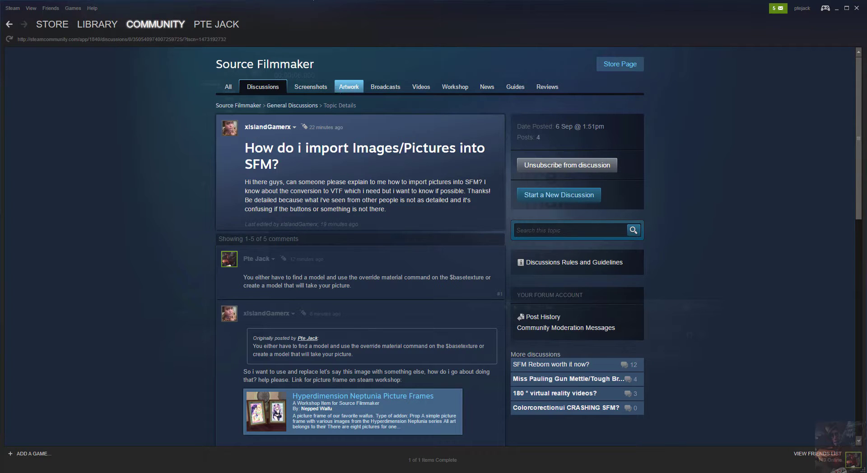
click(364, 409)
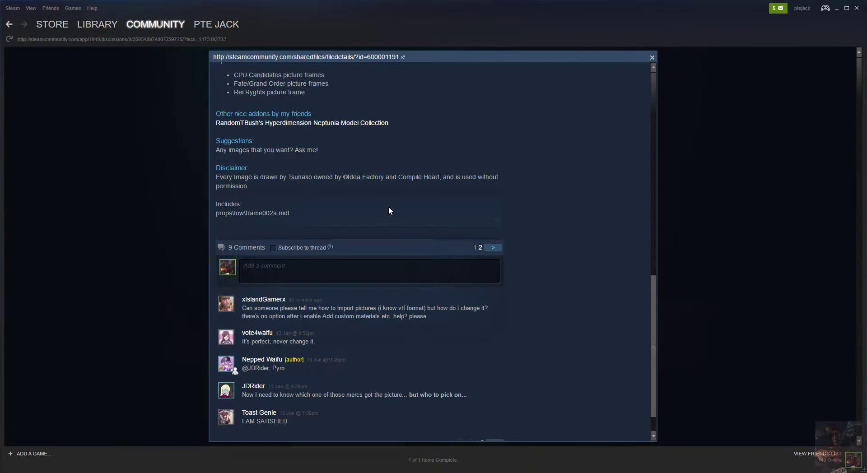
scroll(395, 151, up, 12)
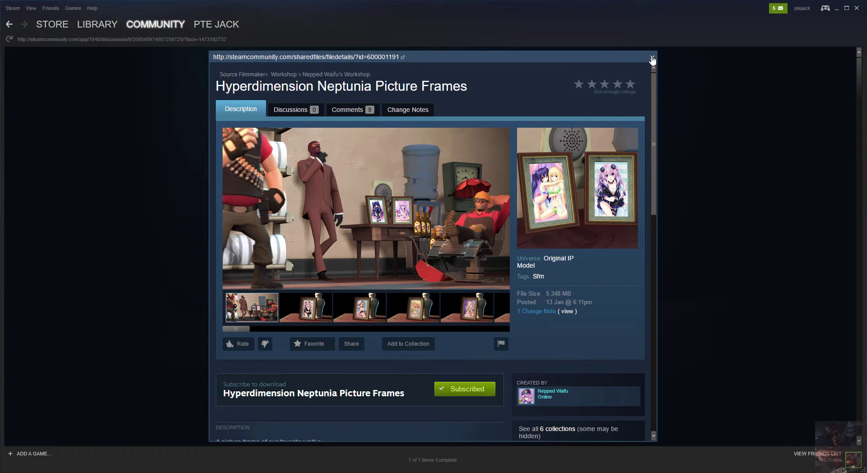
click(836, 13)
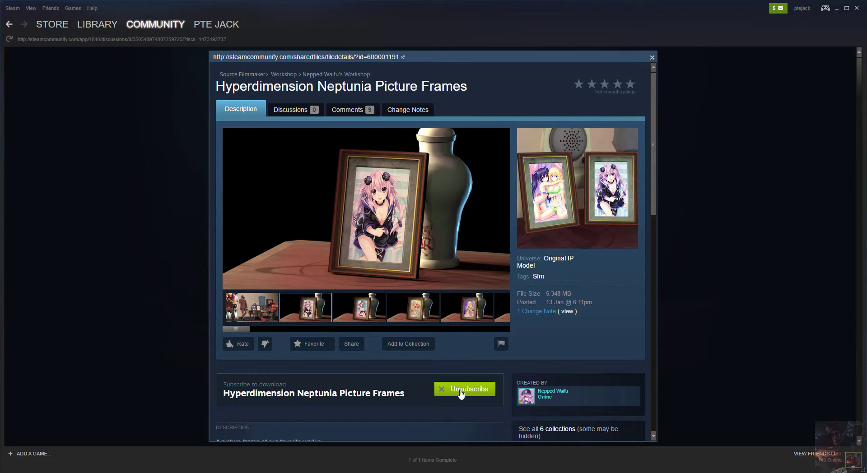
click(706, 466)
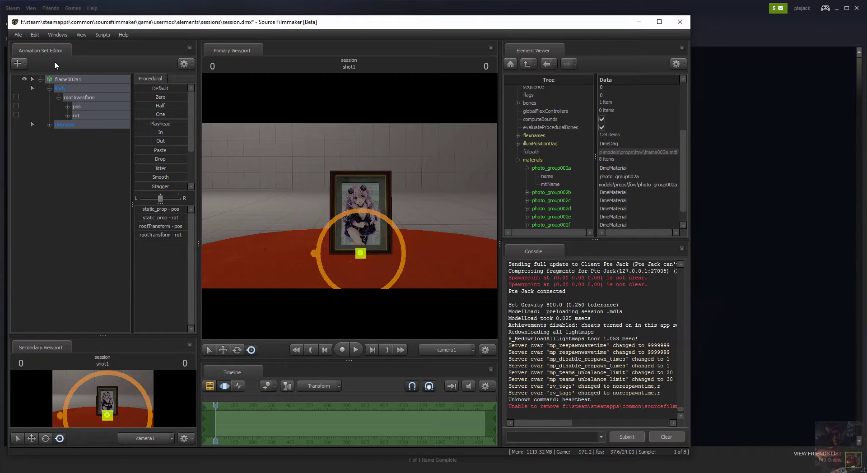
- Find frame002a1's material path models\props\fow\photo_group002a through the Element Viewer's mtlName
right_click(73, 78)
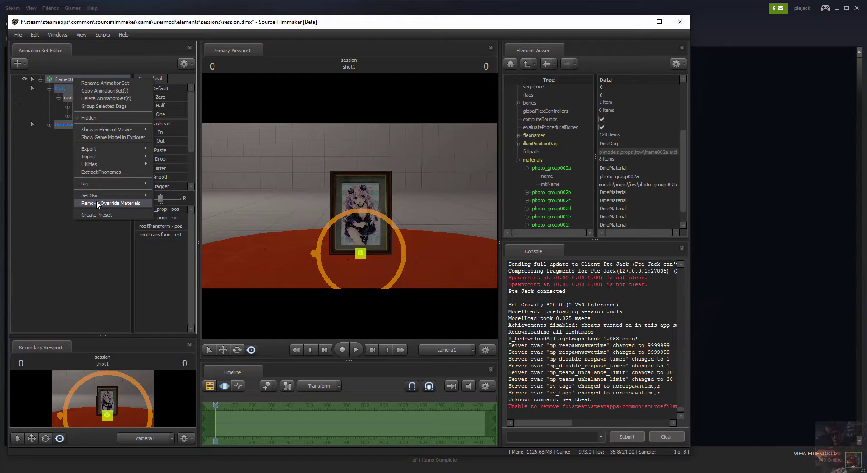
mouse_move(104, 129)
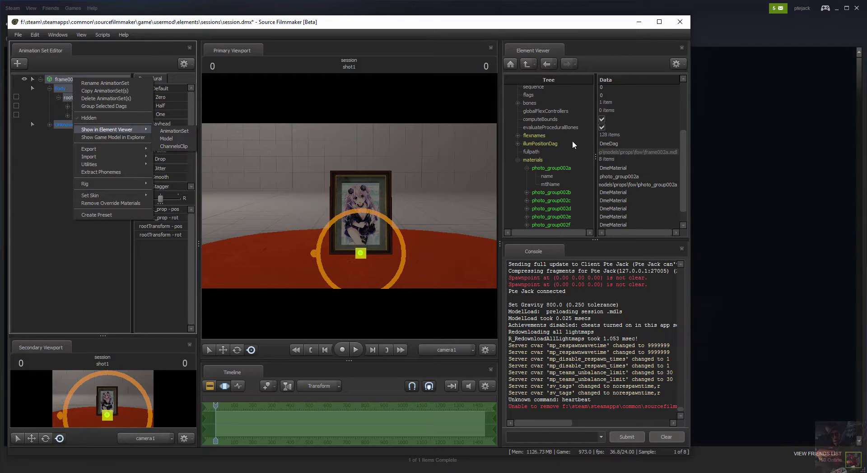
scroll(573, 142, down, 1)
click(526, 152)
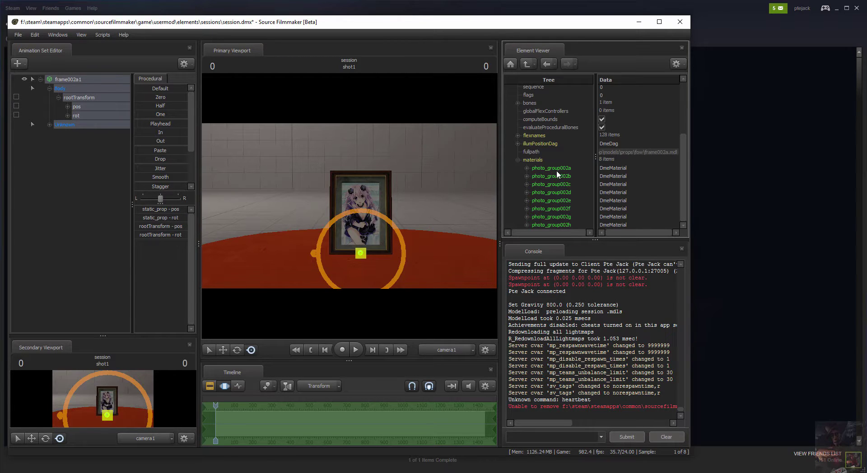
click(527, 168)
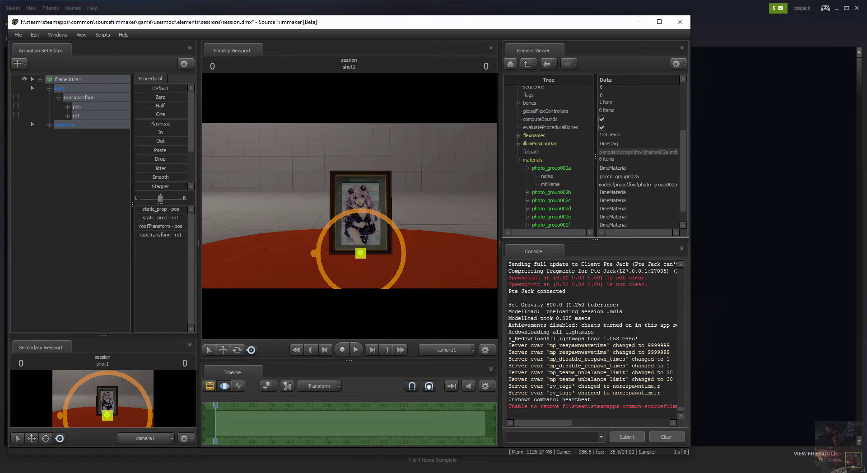
double_click(680, 185)
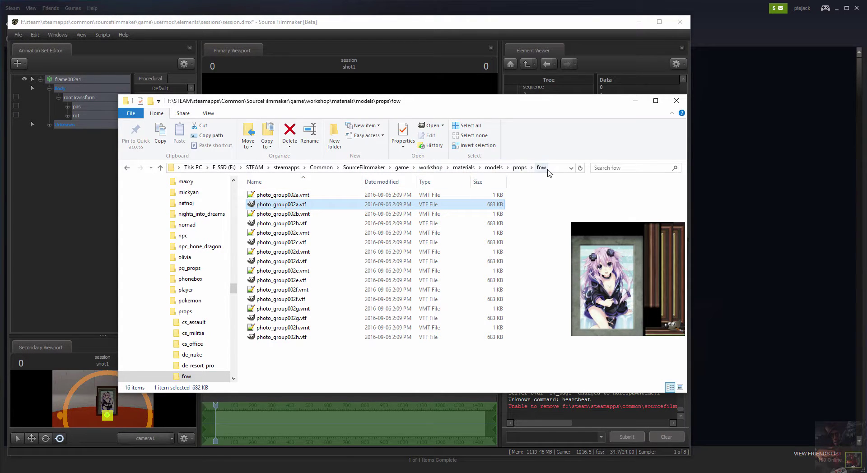
- Open photo_group002a.vtf from the fow folder in GIMP as a 1024x1024 image
click(289, 206)
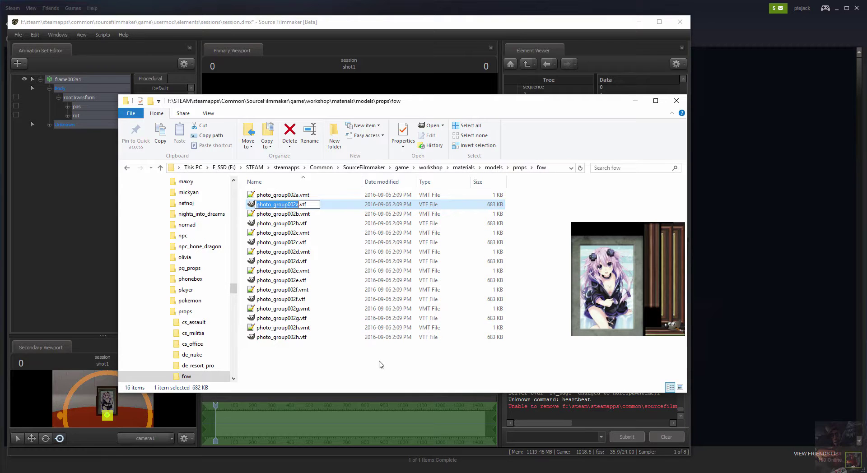
click(329, 208)
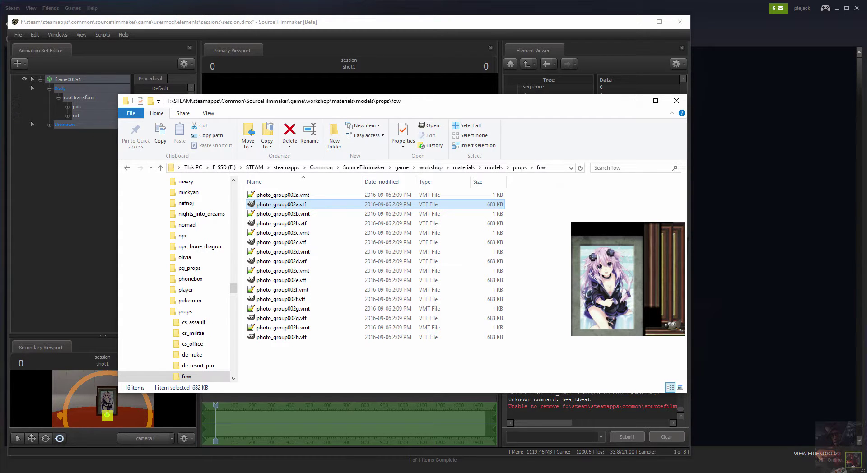
double_click(281, 204)
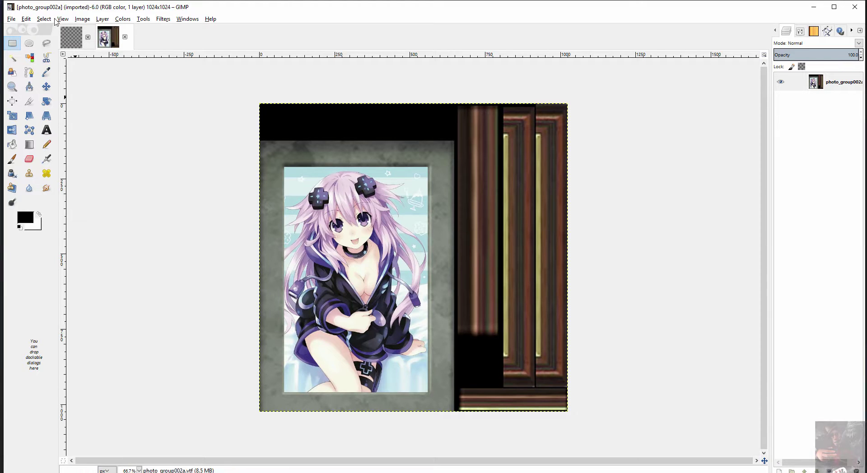
- Open the recent anna_gun2.png beside the texture and compare the two images
click(11, 19)
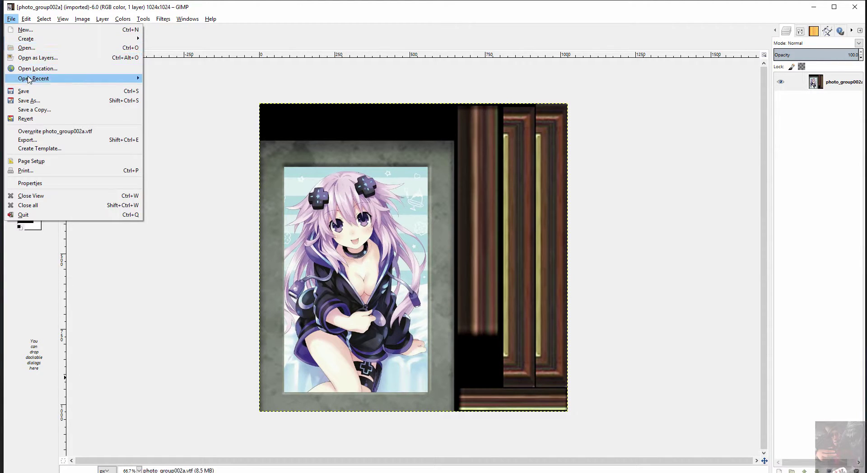
mouse_move(28, 78)
click(180, 96)
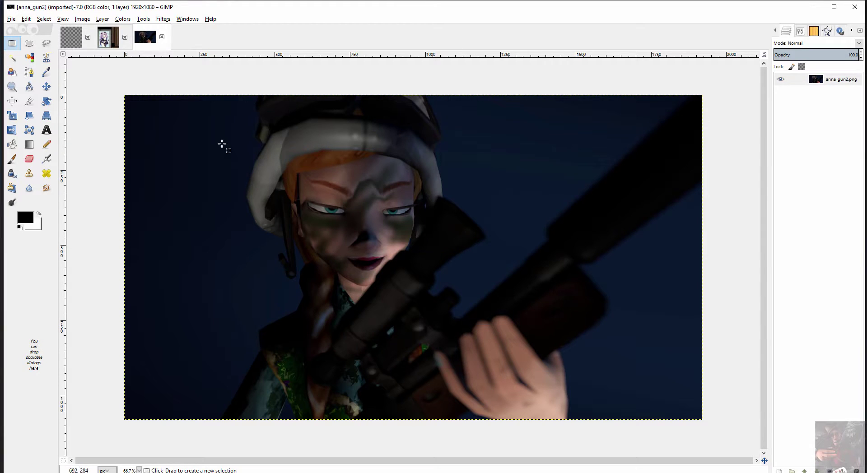
click(104, 36)
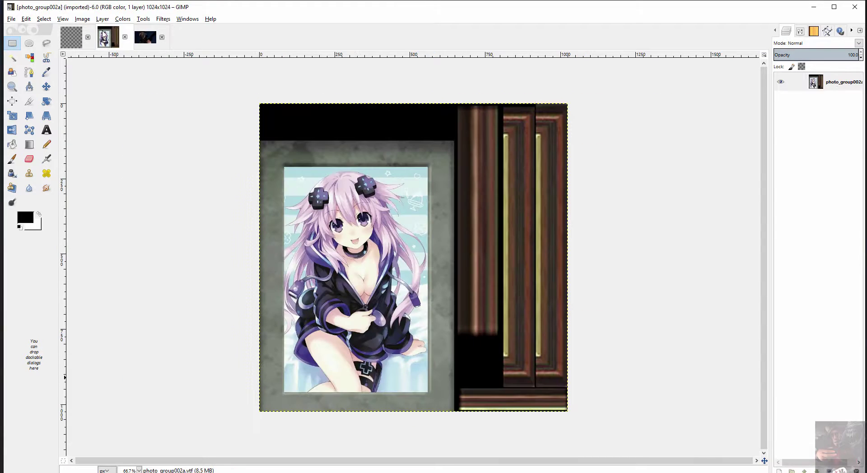
click(151, 38)
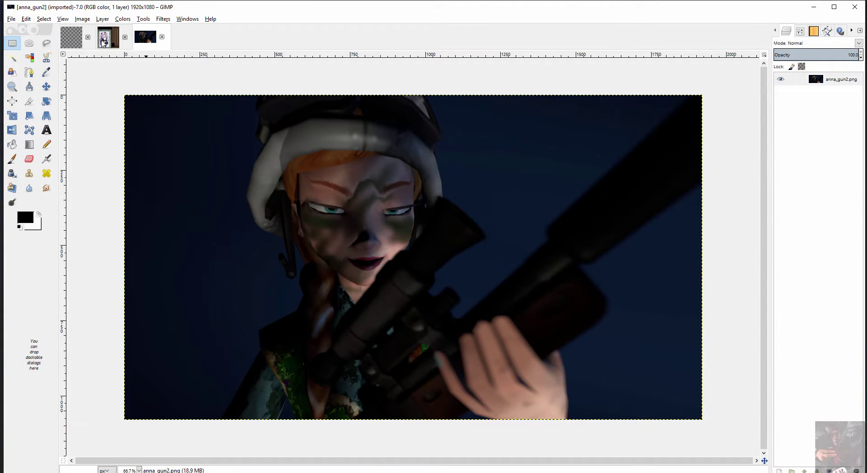
click(103, 42)
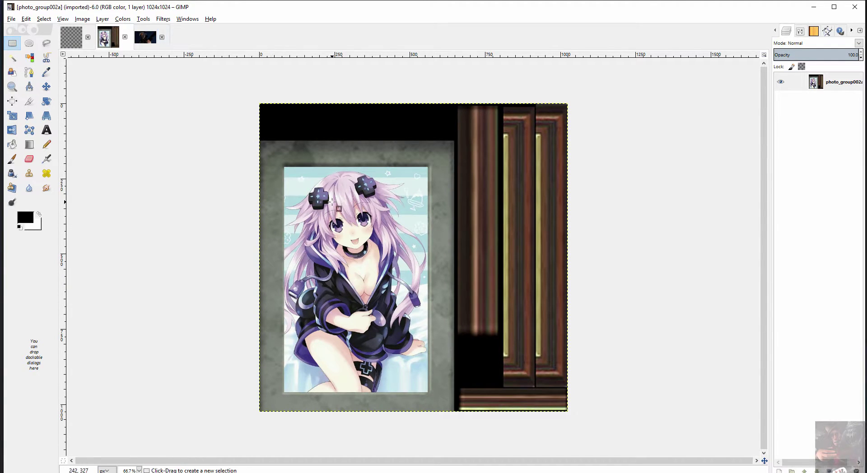
- Select the frame's inner picture as a 482×752 rectangle at position 81, 210
click(12, 44)
drag(284, 166, 429, 393)
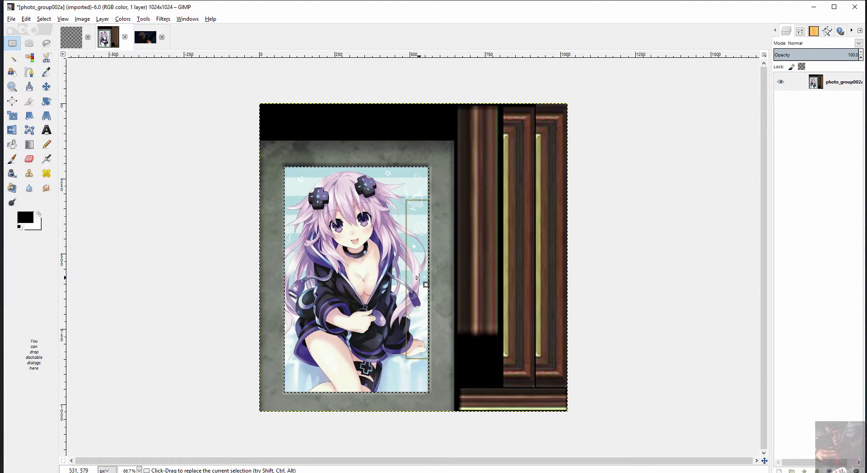
drag(418, 280, 417, 279)
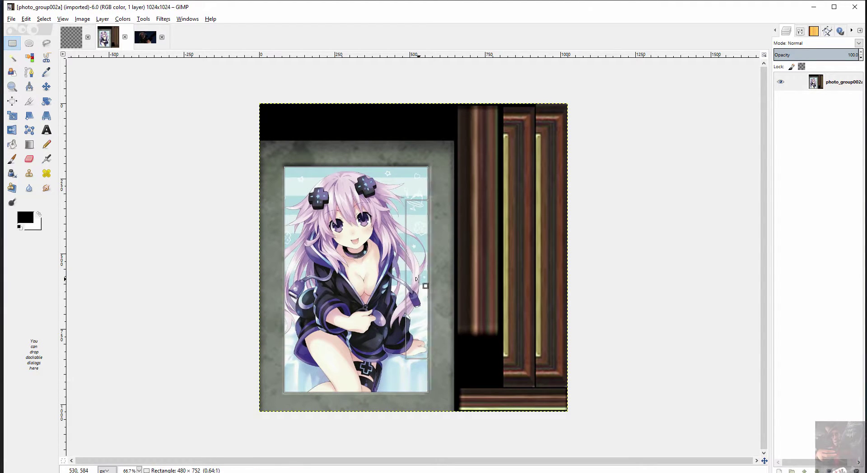
key(Return)
key(ctrl+z)
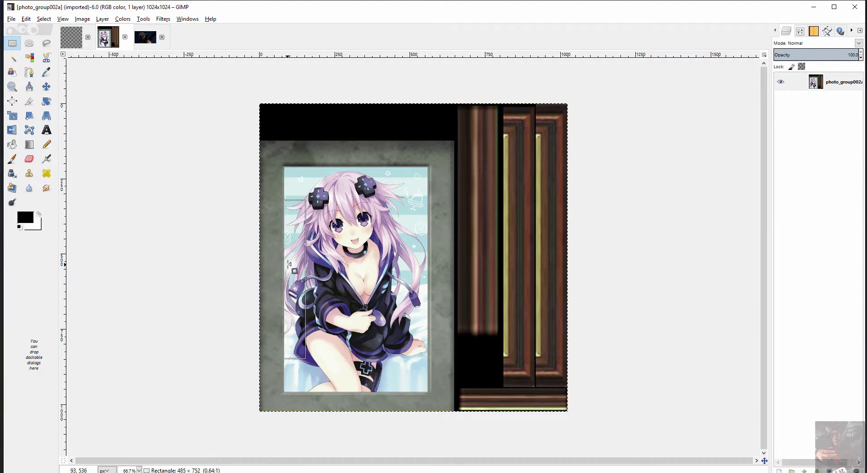
key(Return)
key(ctrl+z)
drag(358, 179, 357, 176)
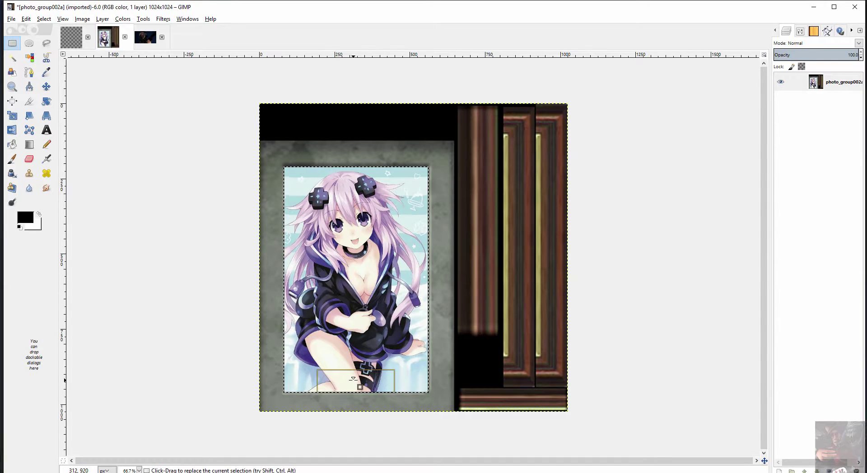
drag(360, 387, 360, 388)
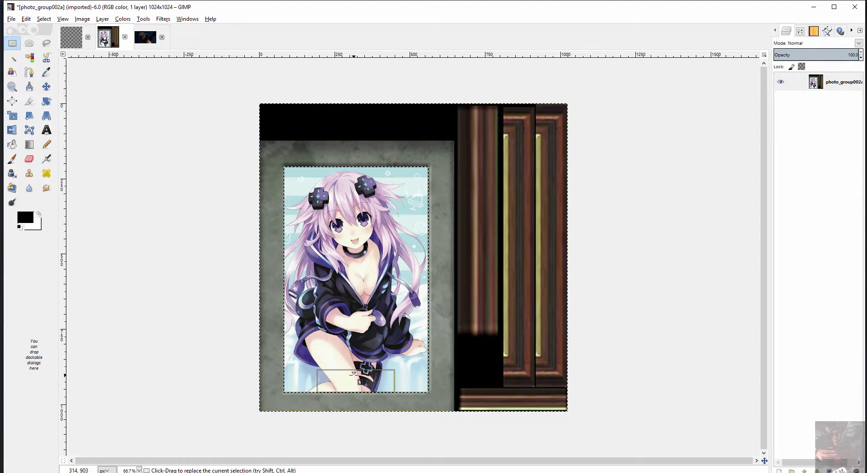
click(801, 30)
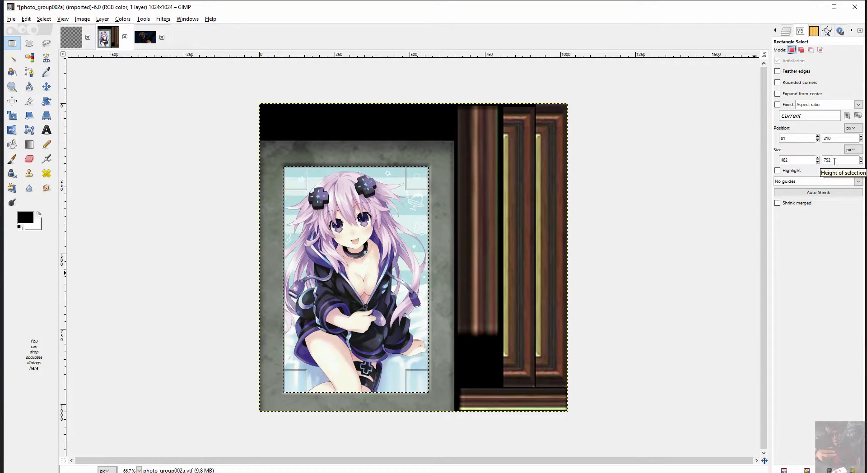
click(146, 35)
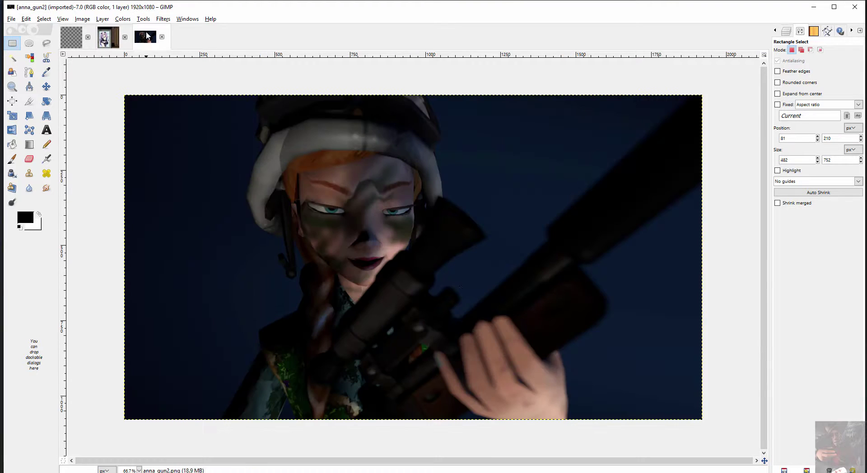
- Scale anna_gun2 to a 752-pixel height (1337×752) to match the frame selection
click(85, 21)
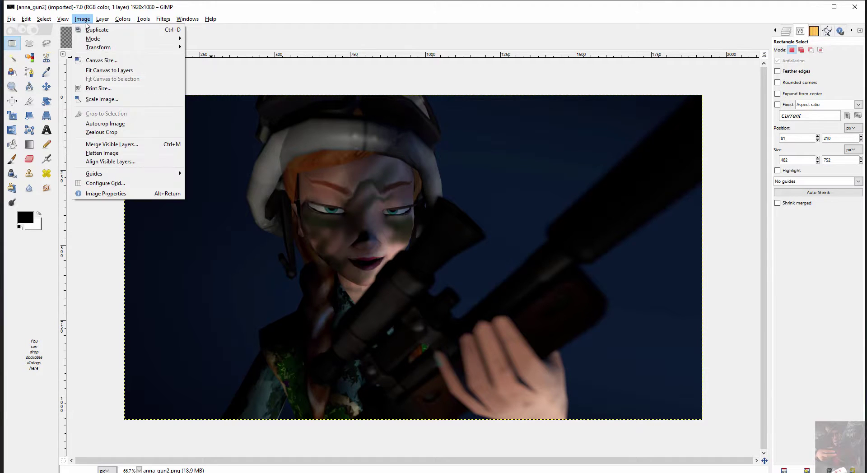
click(100, 99)
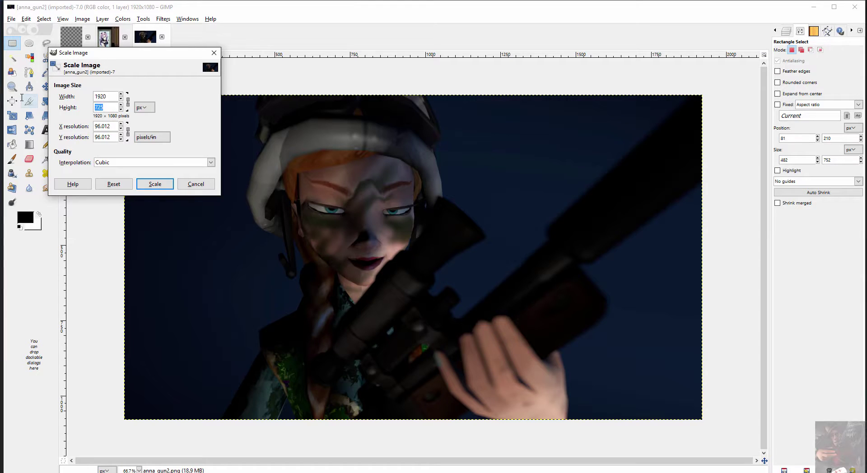
text(7)
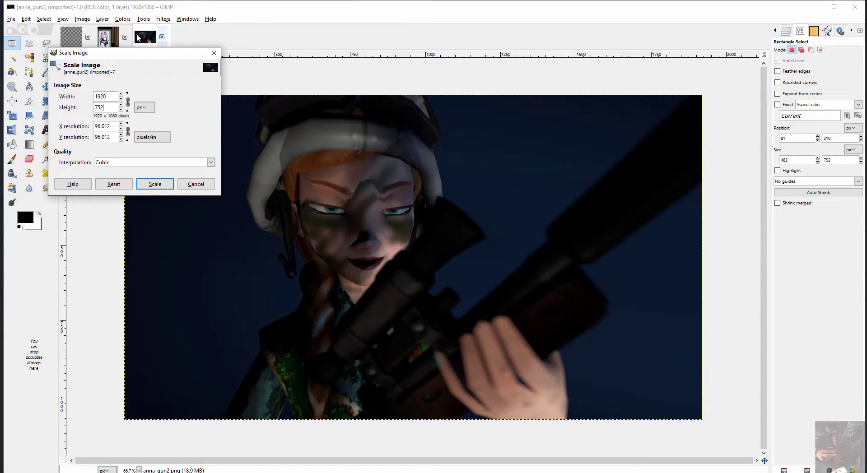
click(112, 39)
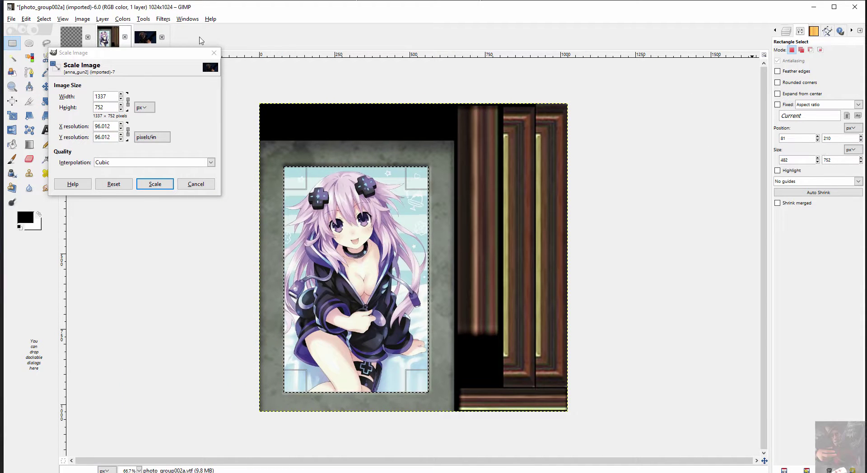
click(145, 37)
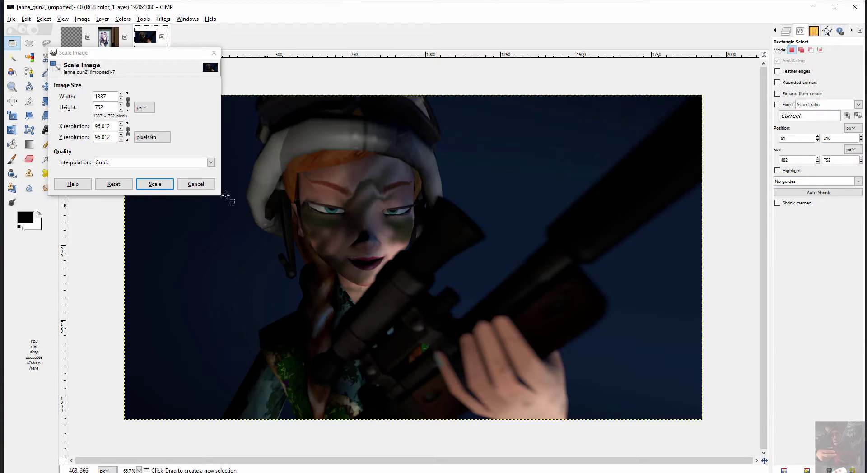
click(158, 184)
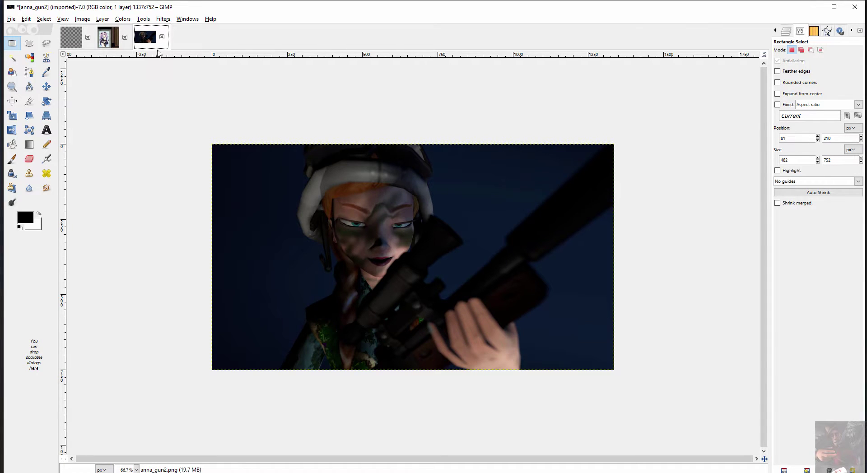
- Copy the scaled anna_gun2 picture to the clipboard
drag(149, 39, 106, 41)
right_click(363, 207)
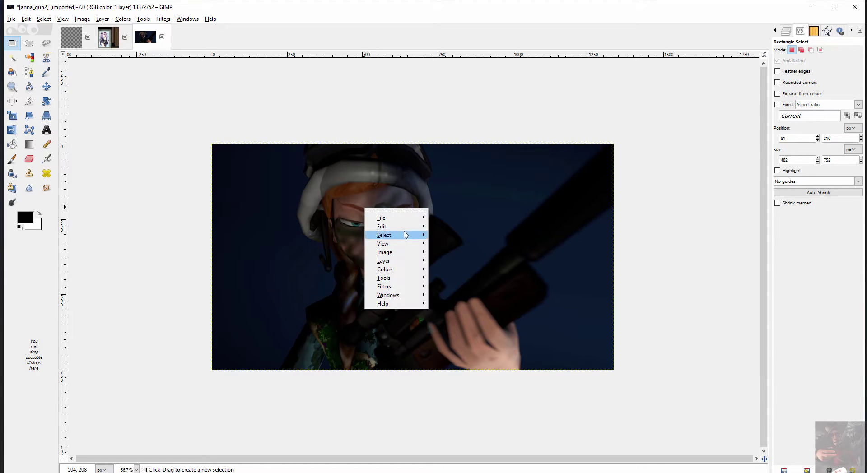
mouse_move(382, 226)
click(497, 284)
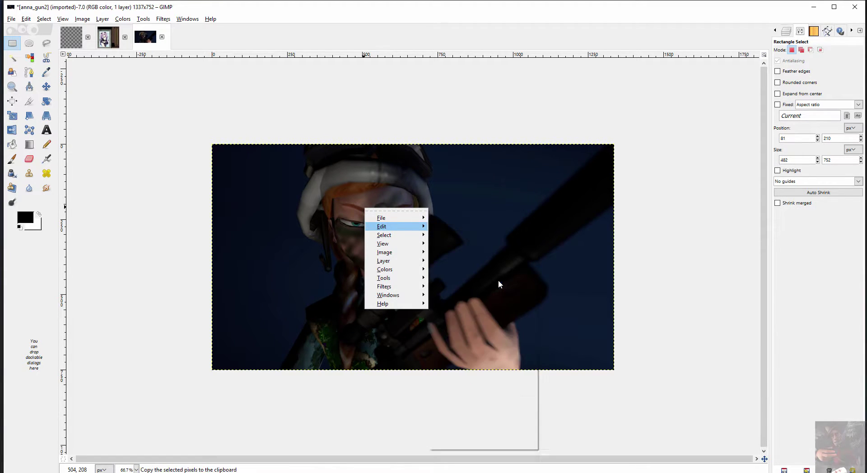
- Paste it into the photo_group002a texture as a new layer and show the layer list
click(107, 37)
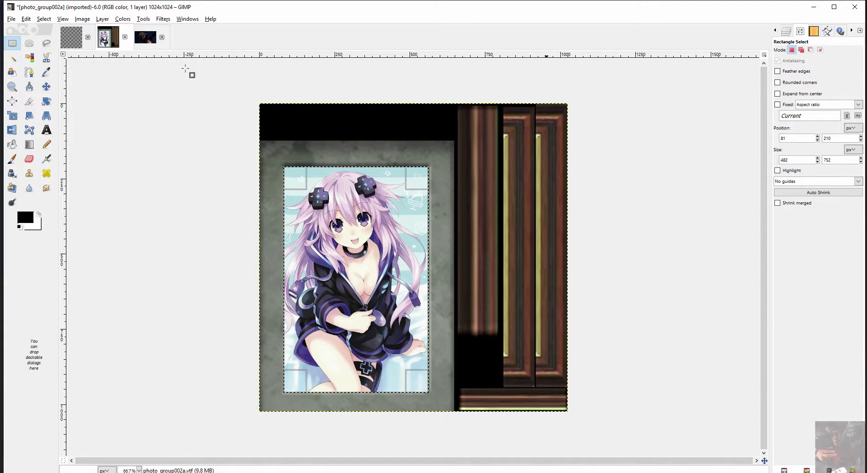
right_click(394, 111)
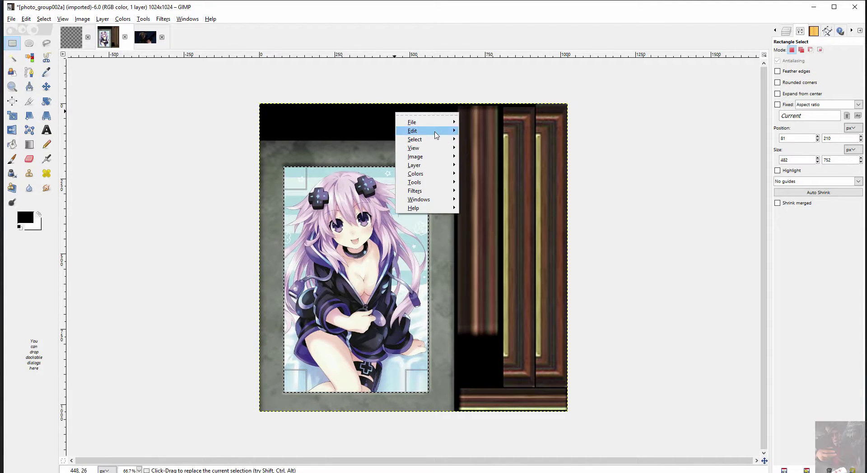
mouse_move(420, 130)
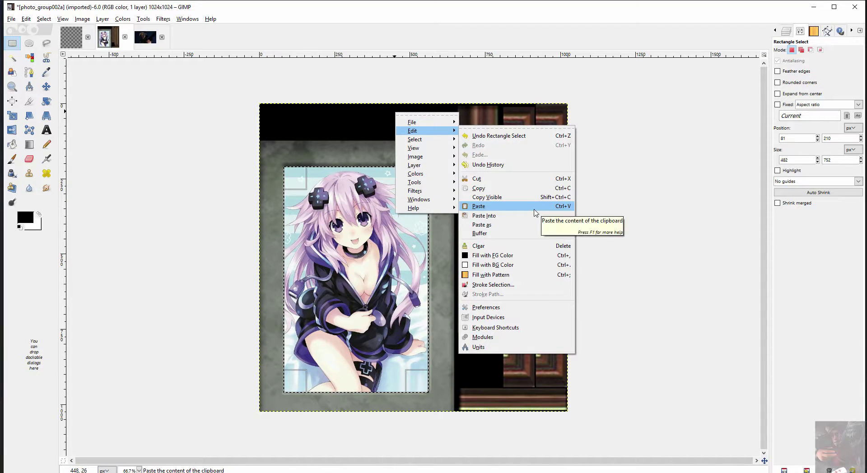
mouse_move(536, 224)
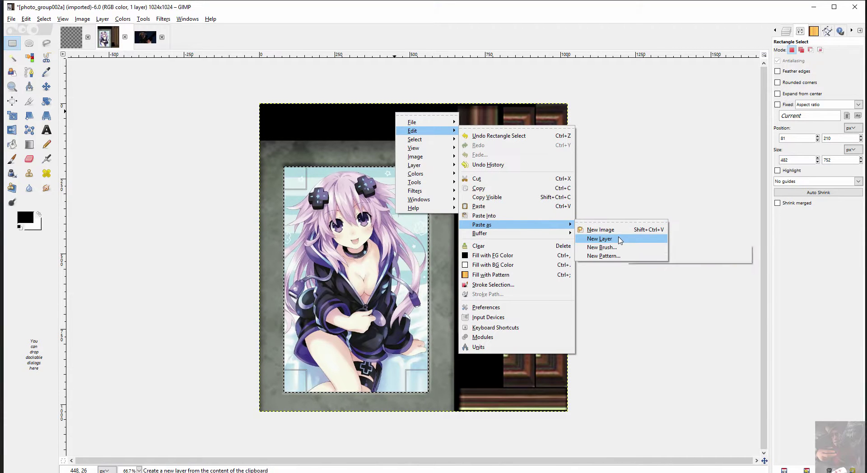
click(599, 239)
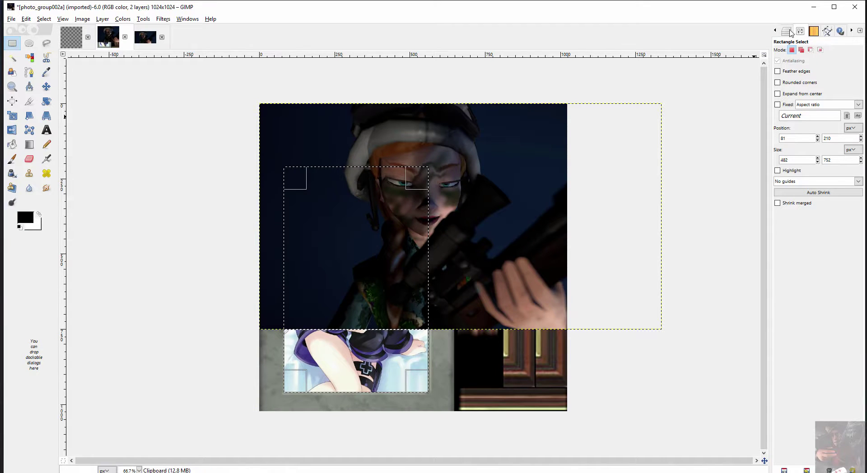
click(787, 32)
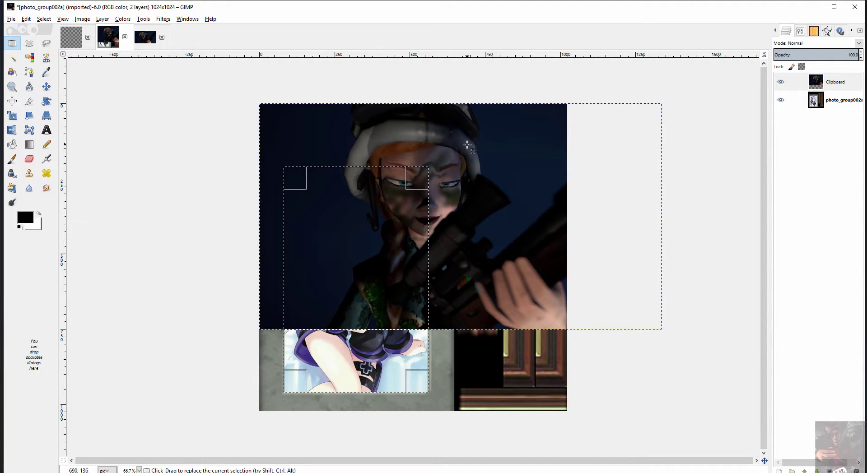
- Move the Clipboard layer down and left so the face and rifle fill the frame's picture area
click(46, 86)
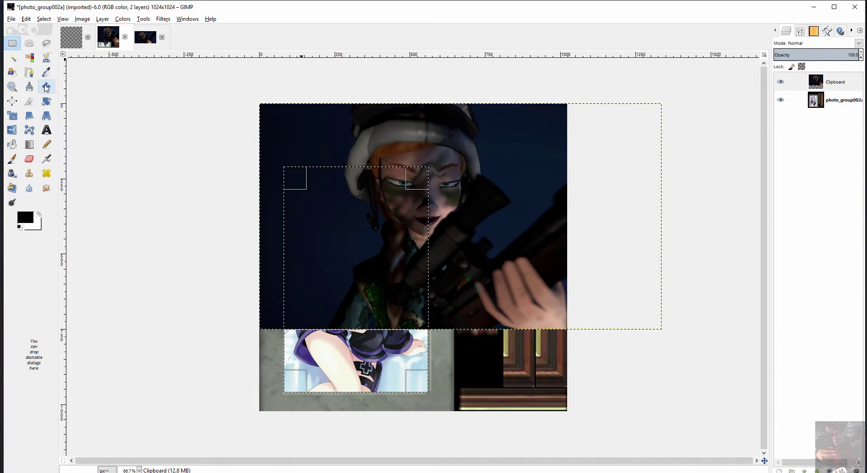
click(848, 83)
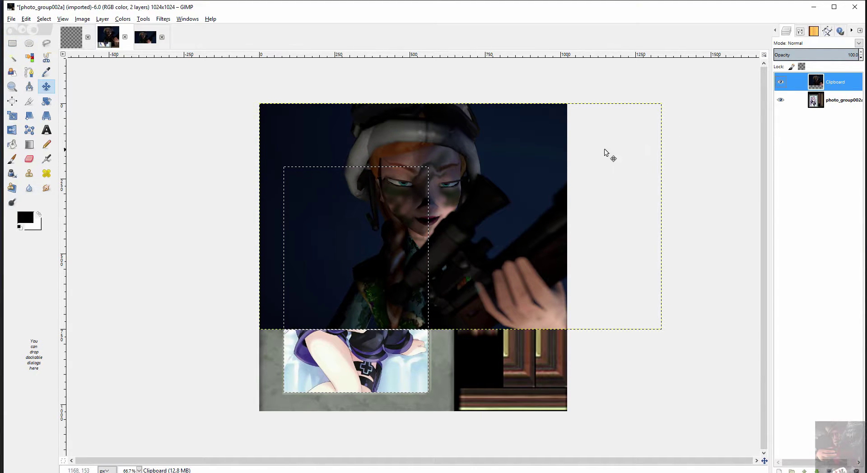
drag(556, 141, 503, 201)
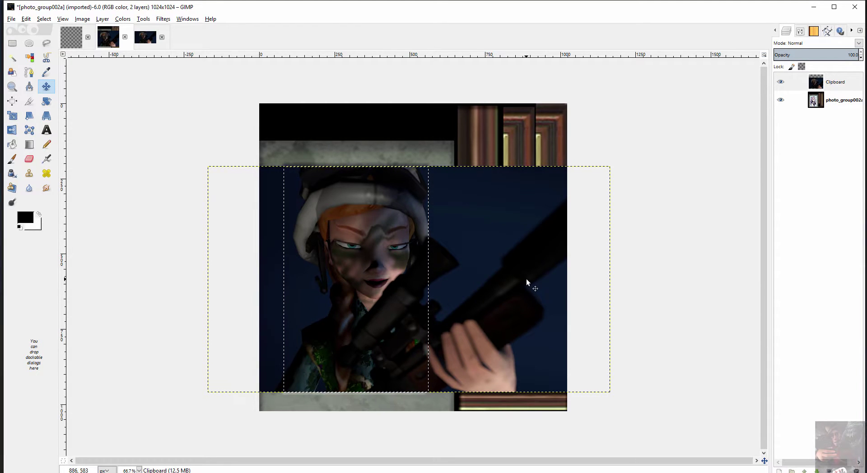
drag(527, 279, 497, 276)
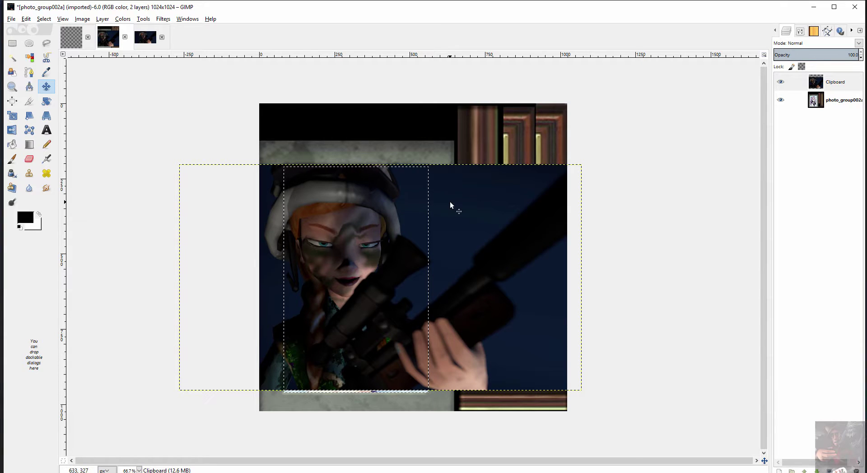
drag(464, 183, 464, 185)
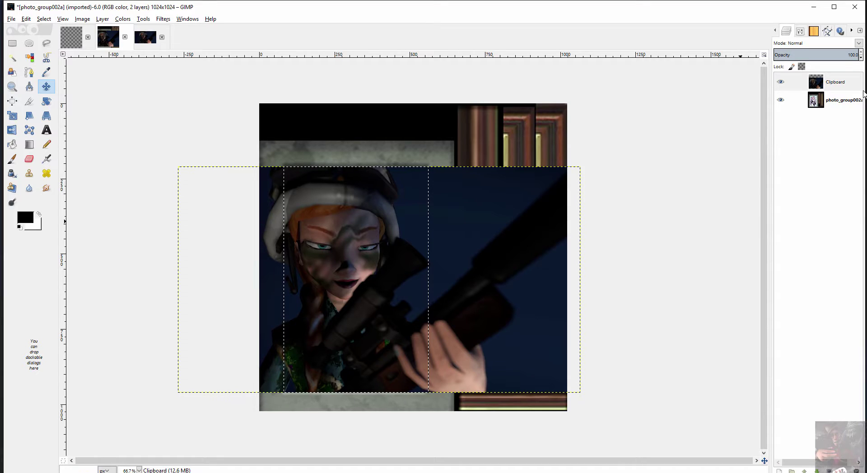
click(844, 85)
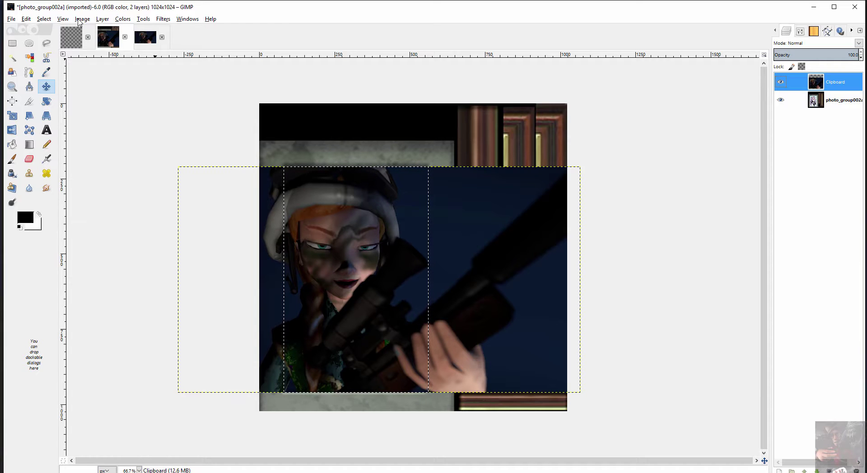
- Invert the selection and delete the Clipboard layer's pixels outside the photo area
click(44, 19)
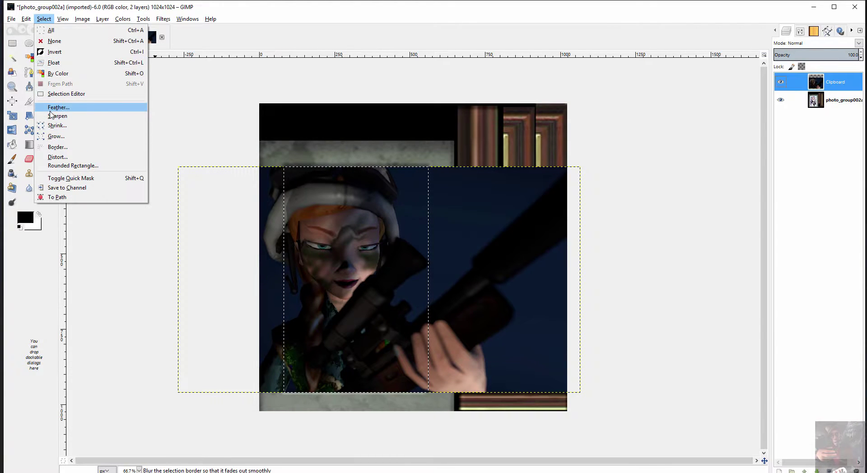
click(54, 51)
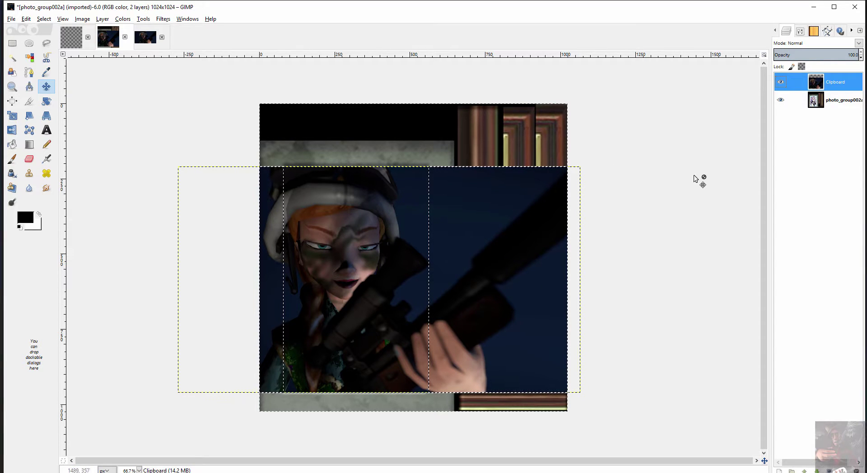
key(Delete)
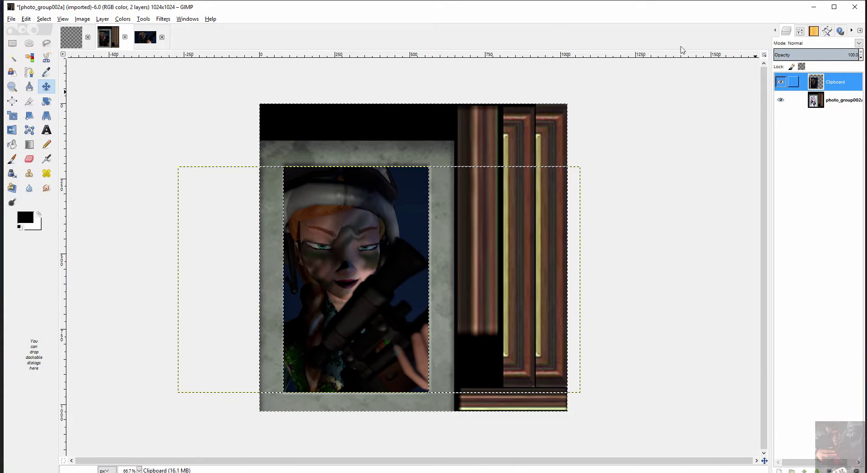
- Fit the Clipboard layer to image size and merge it down into photo_group002a
click(102, 19)
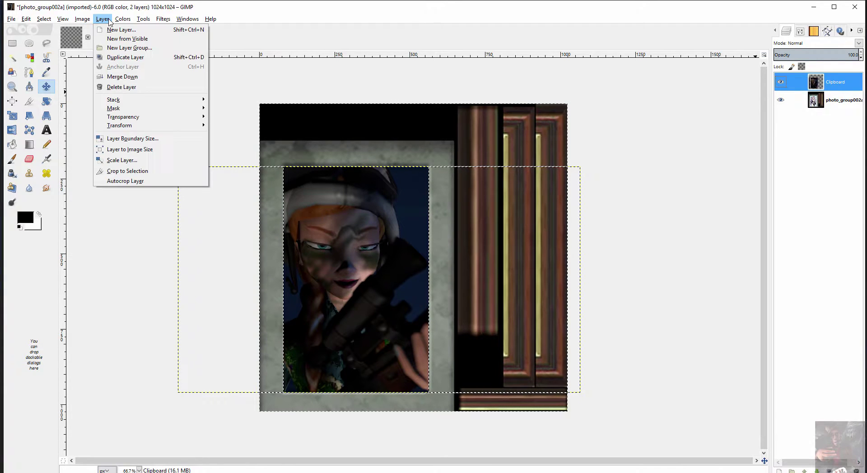
click(131, 152)
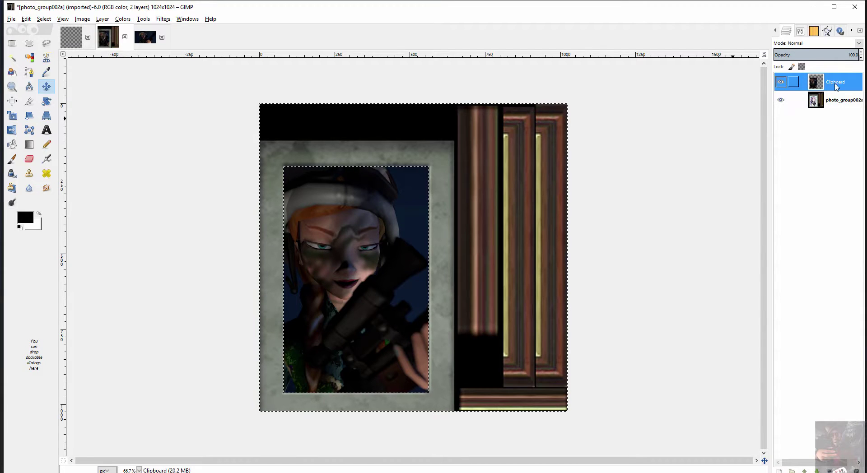
click(842, 102)
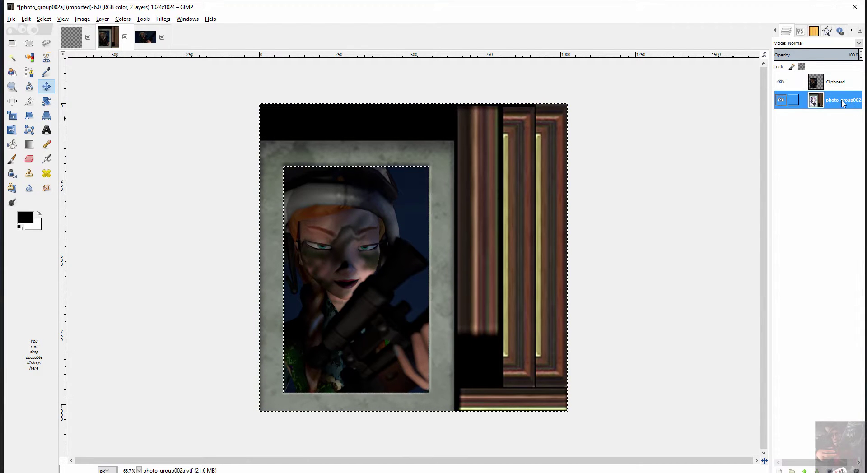
click(839, 83)
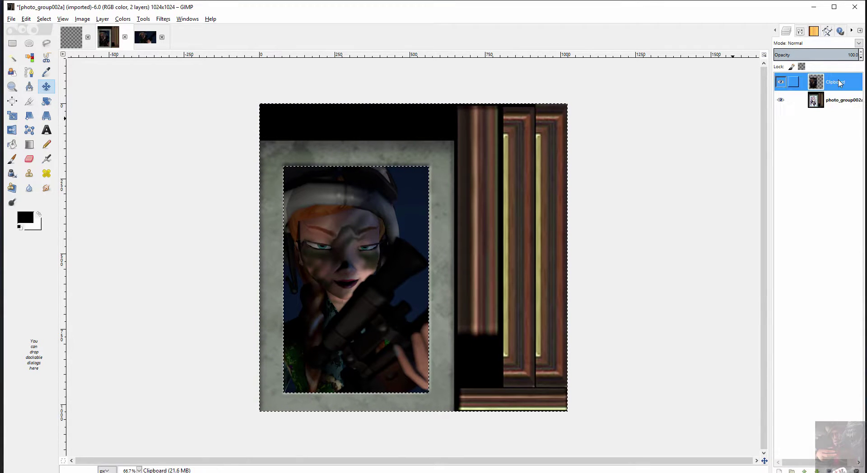
right_click(839, 83)
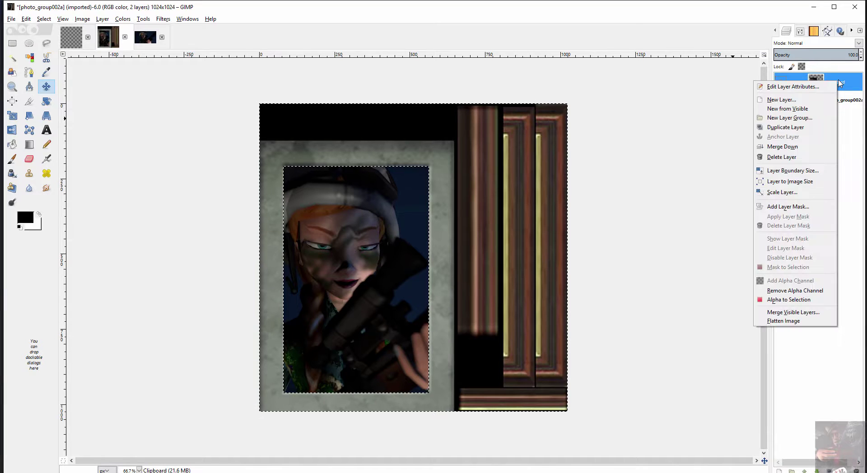
click(810, 152)
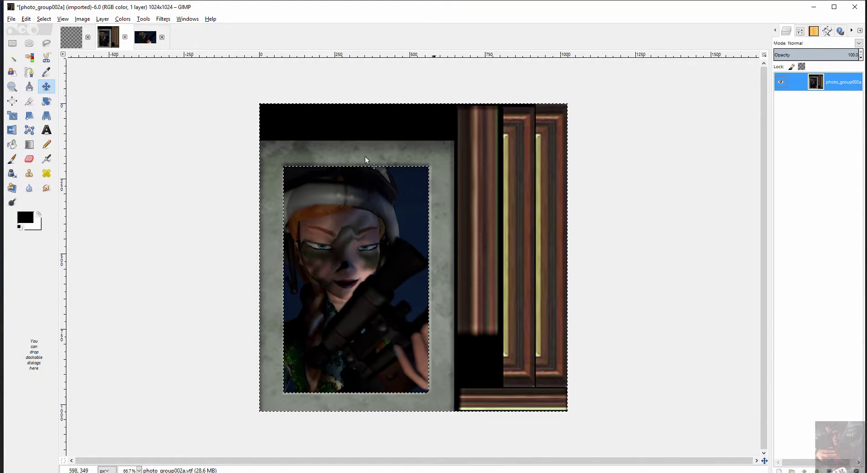
- Export the merged image as photo_anna.vtf, accepting the default VTF export settings
click(12, 19)
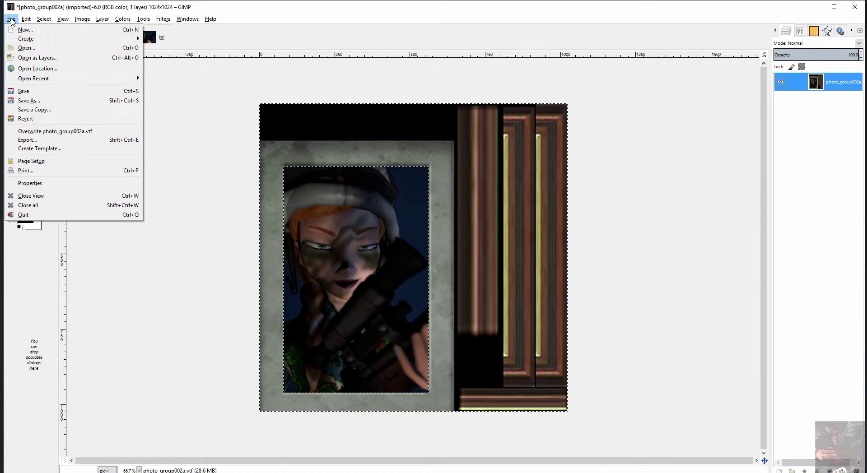
click(27, 140)
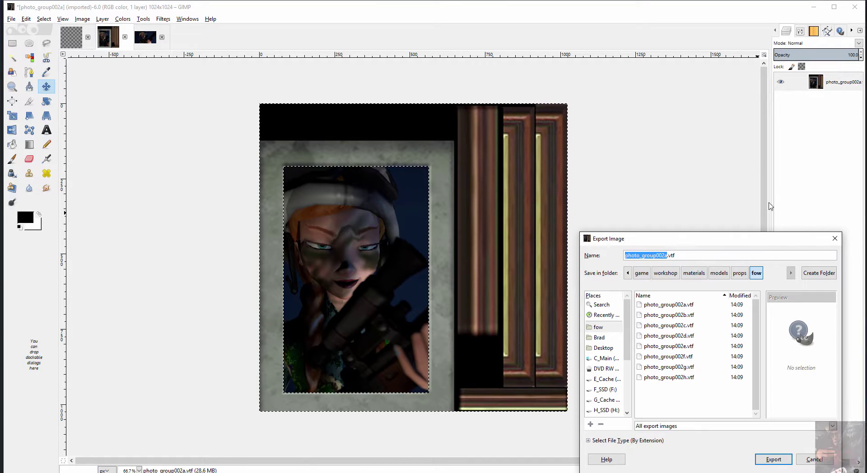
key(shift+Right)
key(shift+Right)
key(shift+Right)
key(shift+Right)
key(shift+Right)
key(shift+Right)
key(shift+Right)
key(shift+Right)
key(shift+Right)
key(shift+Right)
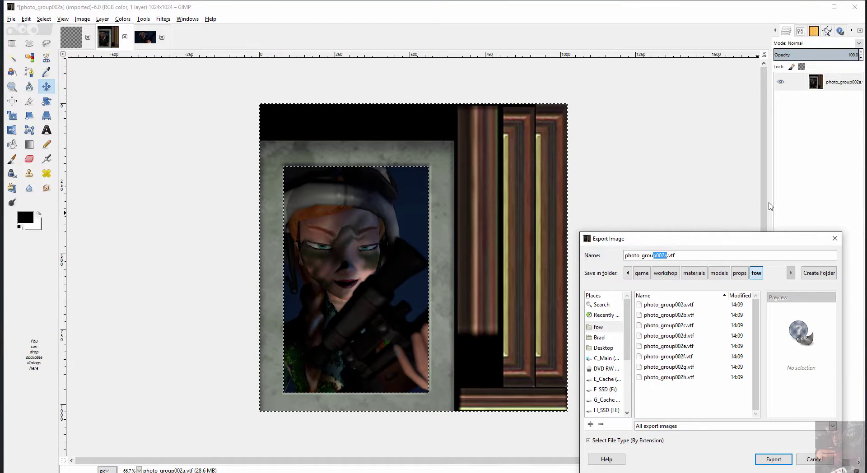
key(shift+Left)
key(shift+Left)
key(shift+Left)
key(shift+Left)
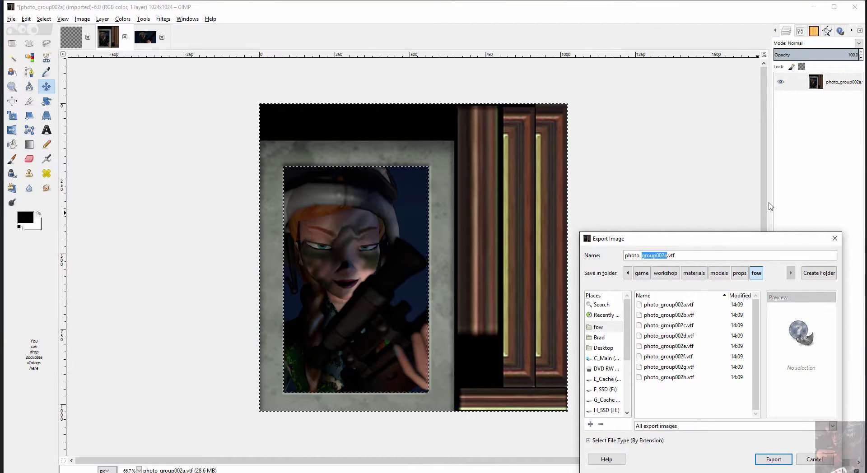
key(BackSpace)
text(anna)
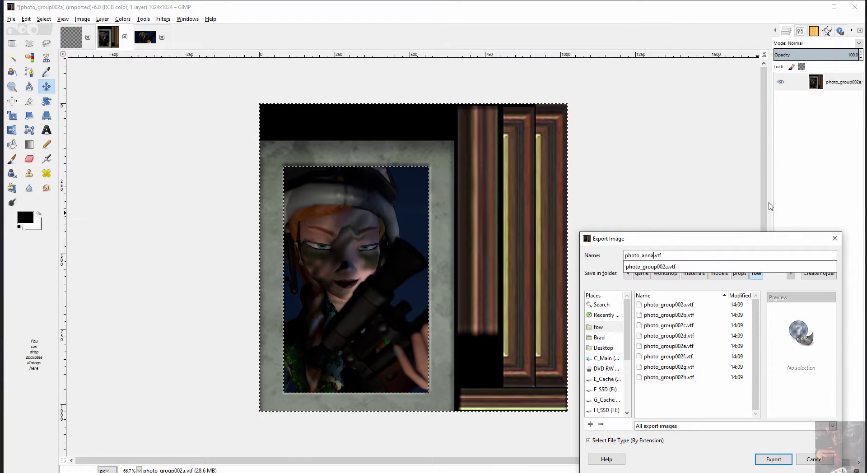
key(Return)
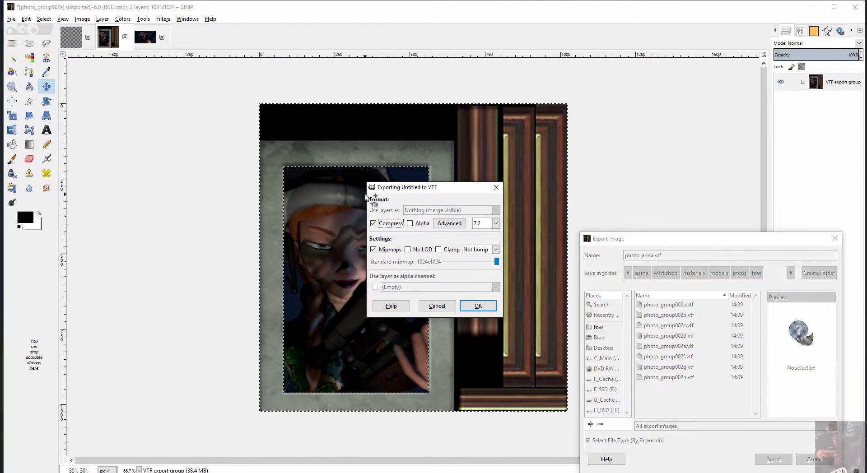
click(489, 307)
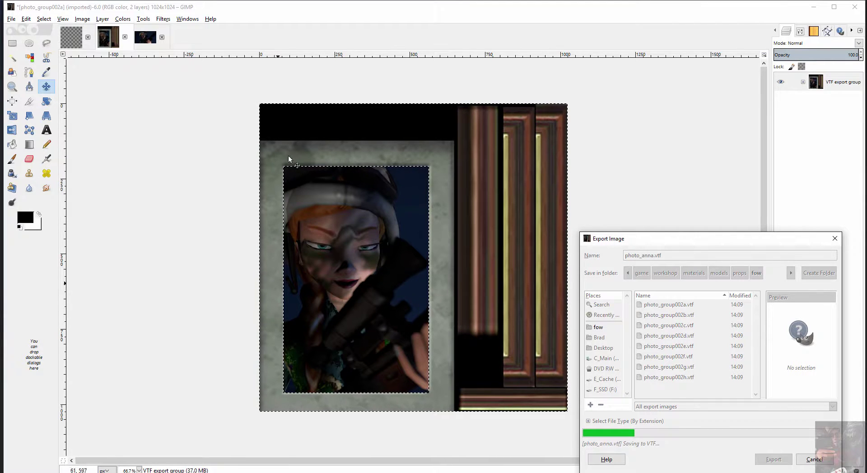
- Switch to Source Filmmaker and add a string attribute named $basetexture to photo_group002a
click(817, 8)
click(583, 25)
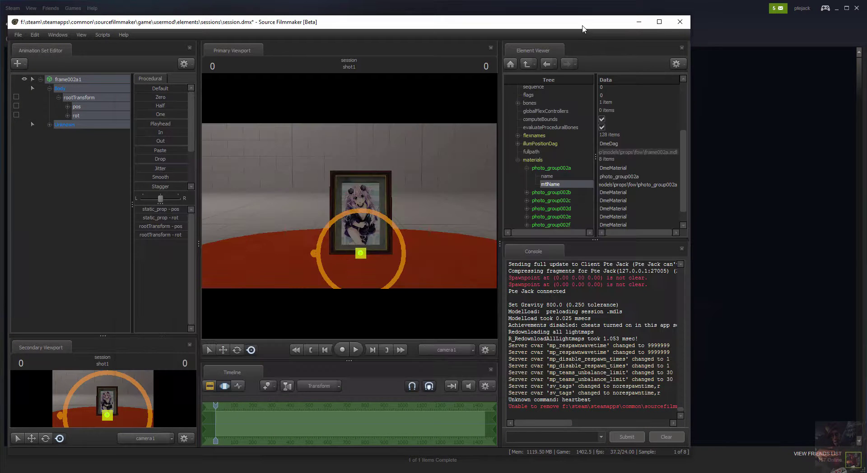
click(544, 169)
right_click(545, 169)
mouse_move(561, 232)
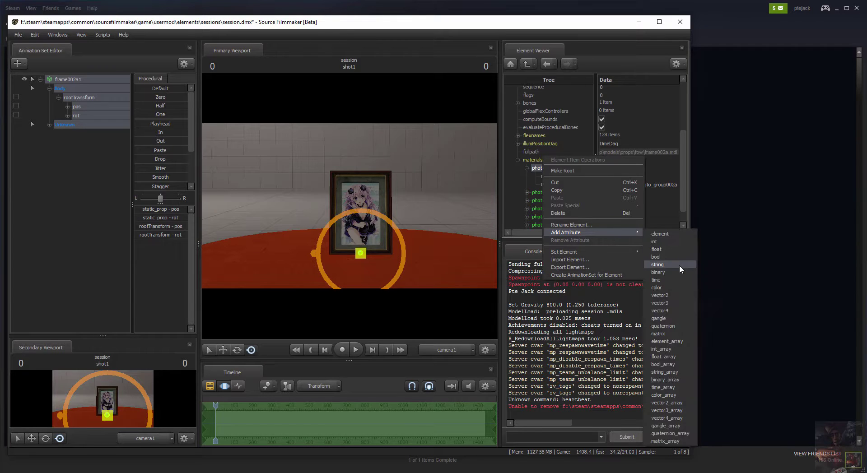
click(679, 265)
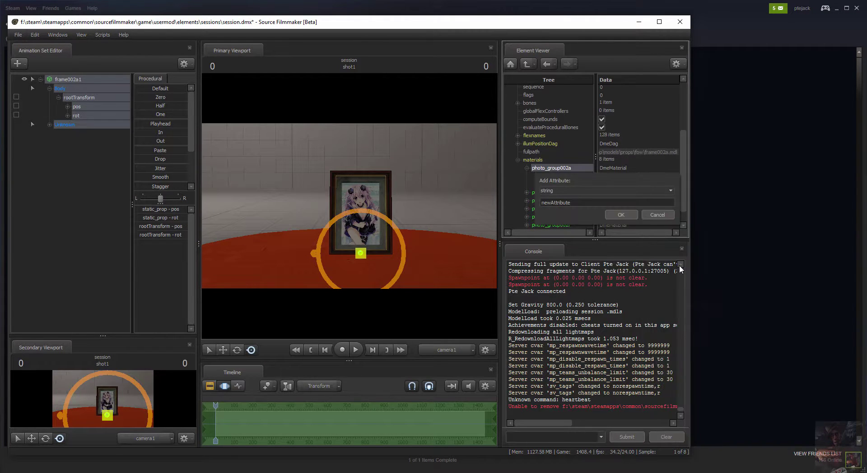
double_click(585, 203)
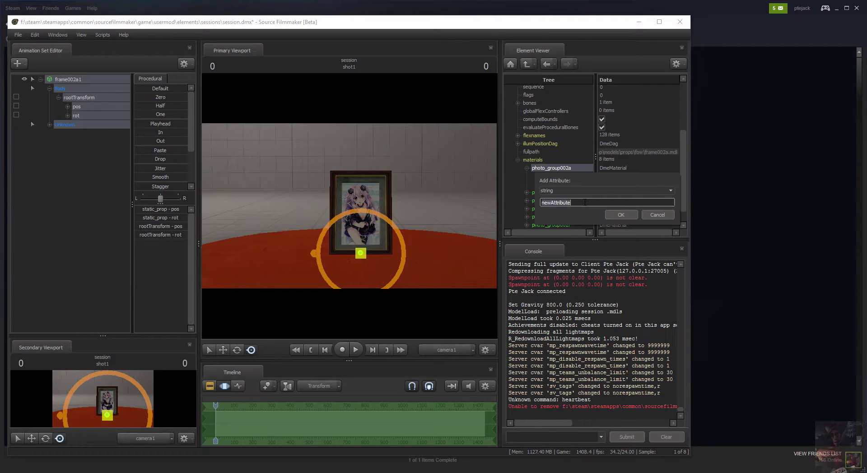
text(setexture)
key(Return)
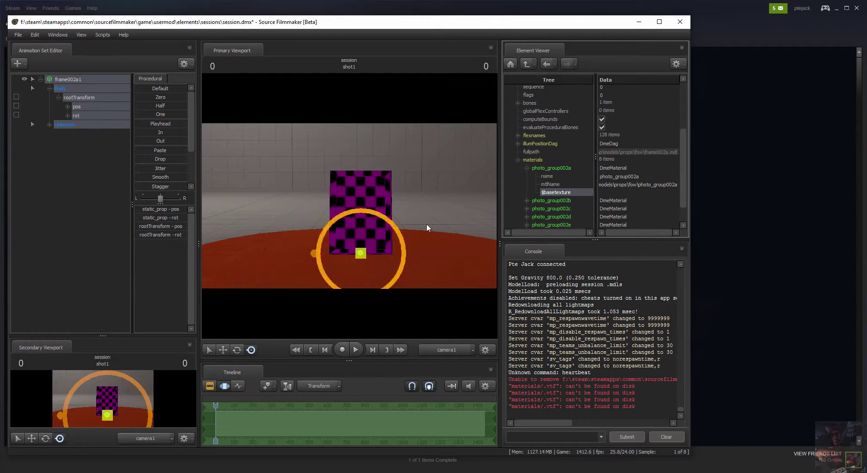
- Copy the mtlName path models\props\fow\photo_group002a into the $basetexture value
click(603, 191)
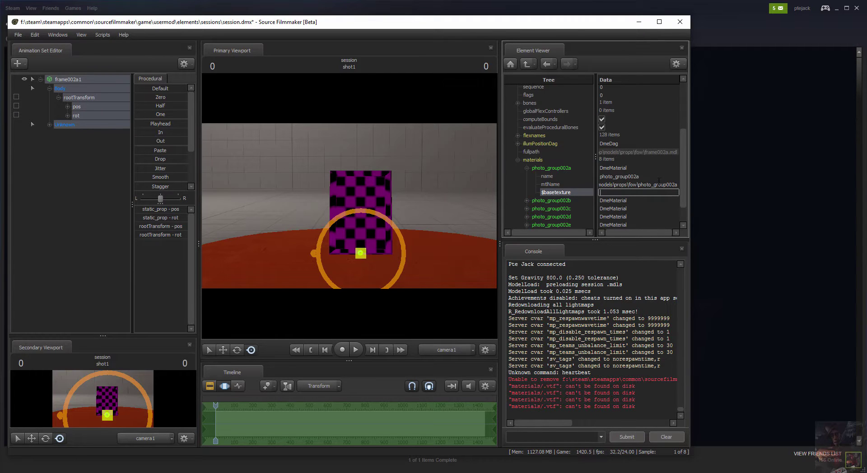
click(539, 188)
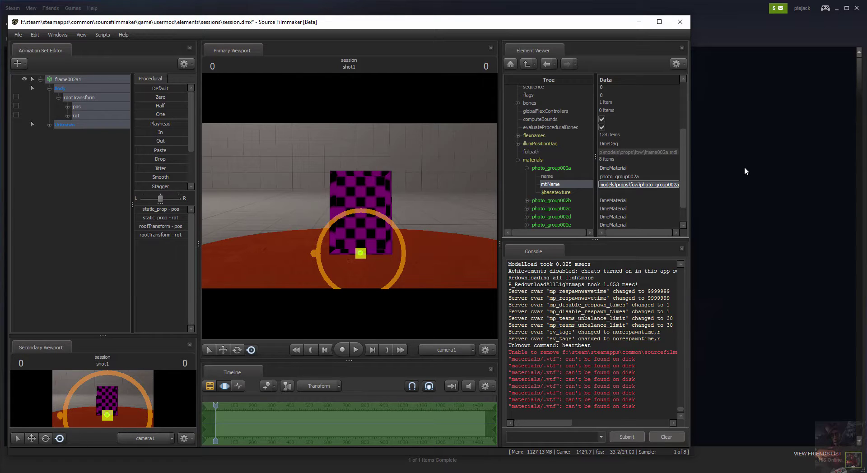
click(601, 192)
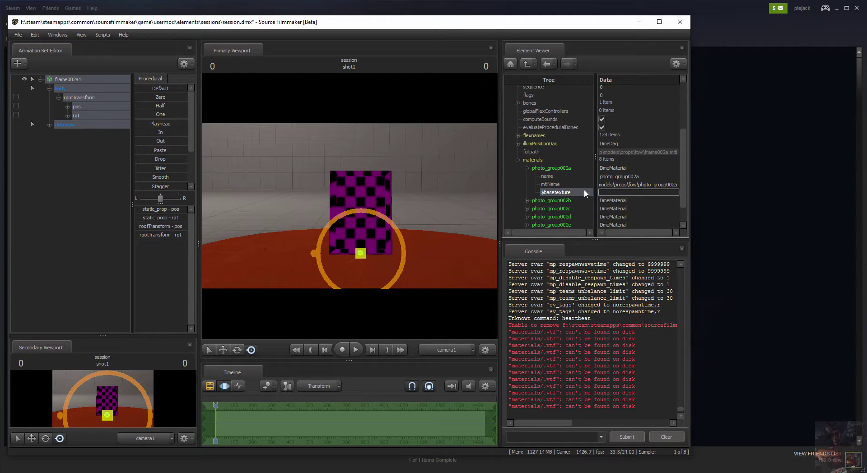
text(models\props\fow\photo_group002a)
key(Return)
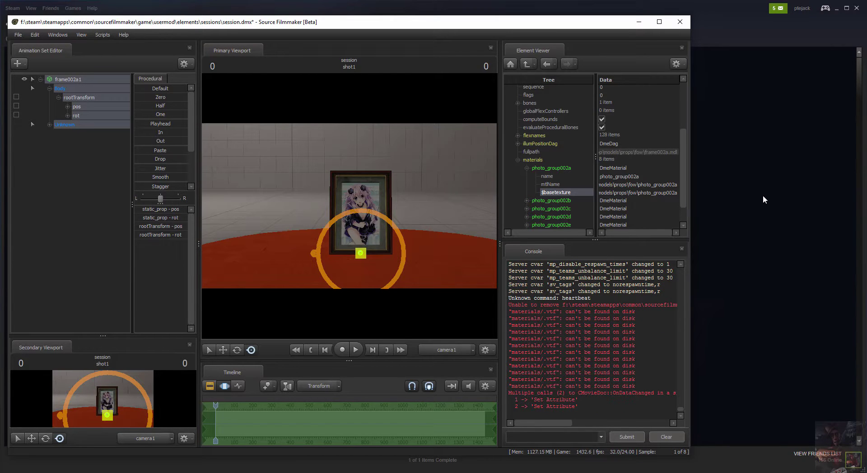
click(638, 192)
- Change $basetexture to models\props\fow\photo_anna and check the frame in the viewport
key(BackSpace)
key(BackSpace)
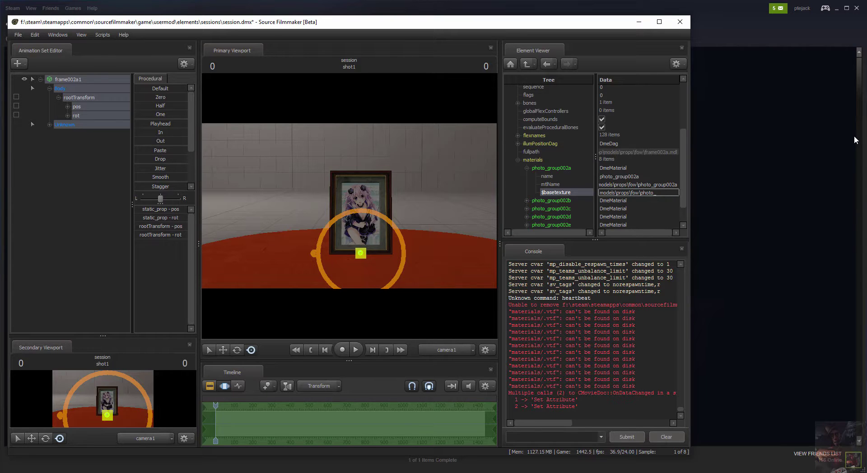
key(Return)
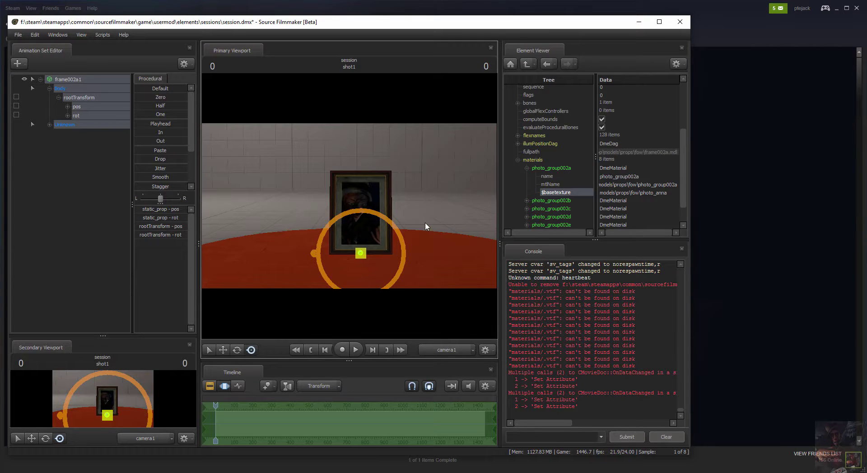
scroll(426, 225, up, 5)
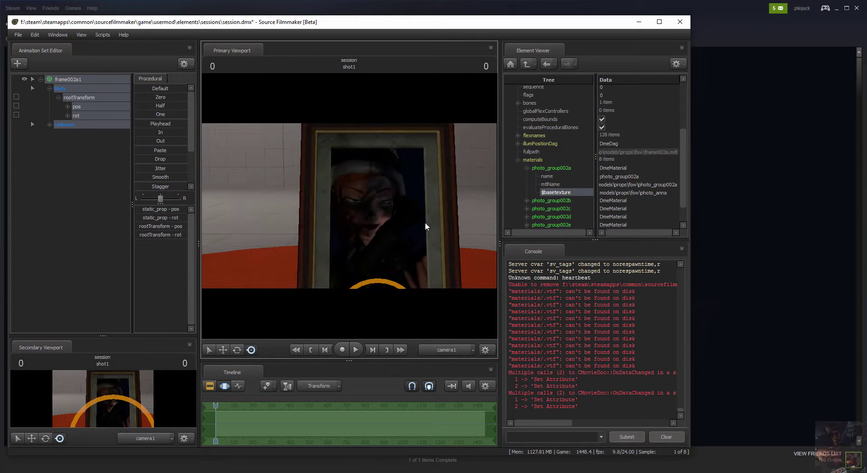
scroll(425, 222, down, 4)
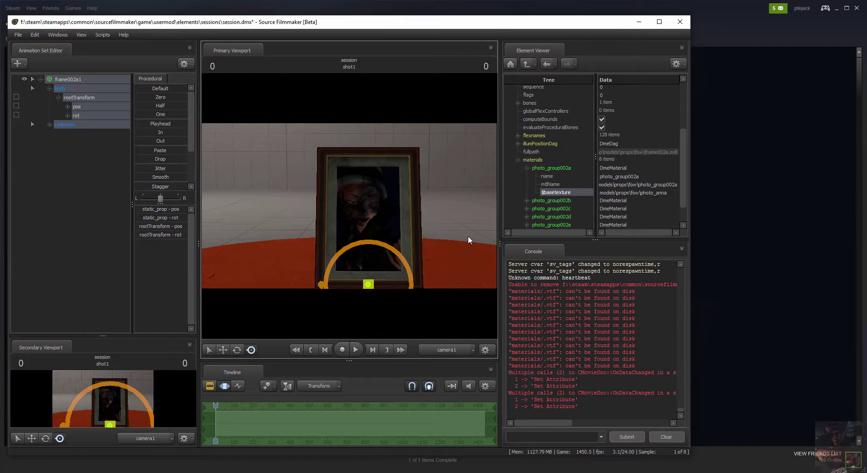
key(alt+Tab)
click(687, 186)
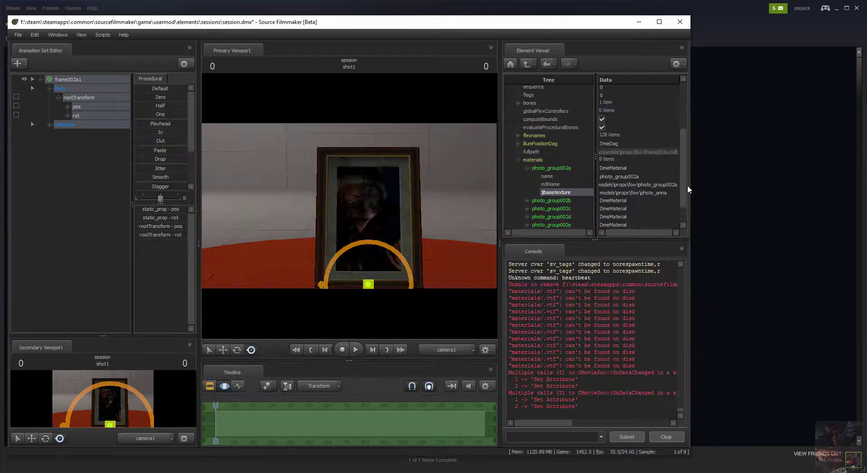